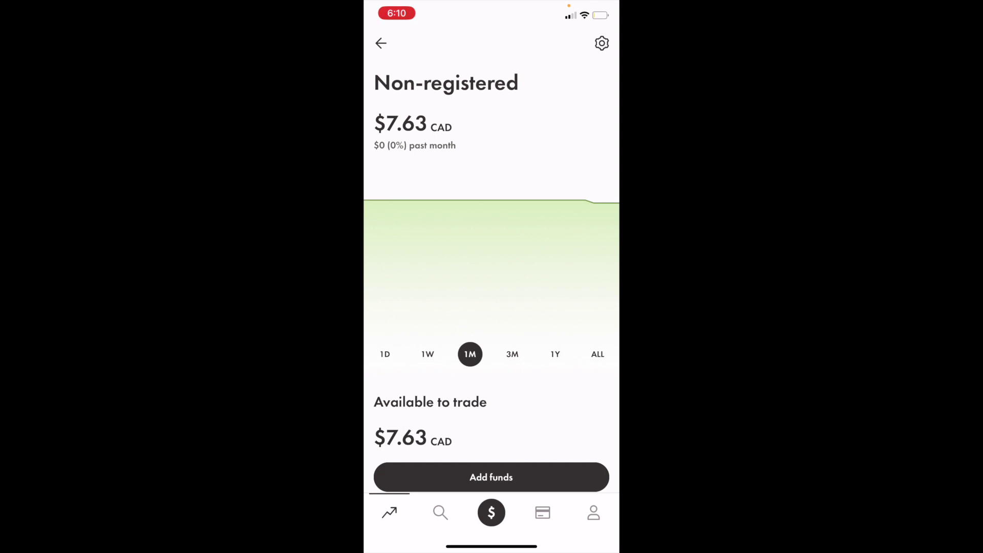
Step: Leave the Non-registered account overview for the Discover page via the bottom tab bar
left_click(440, 512)
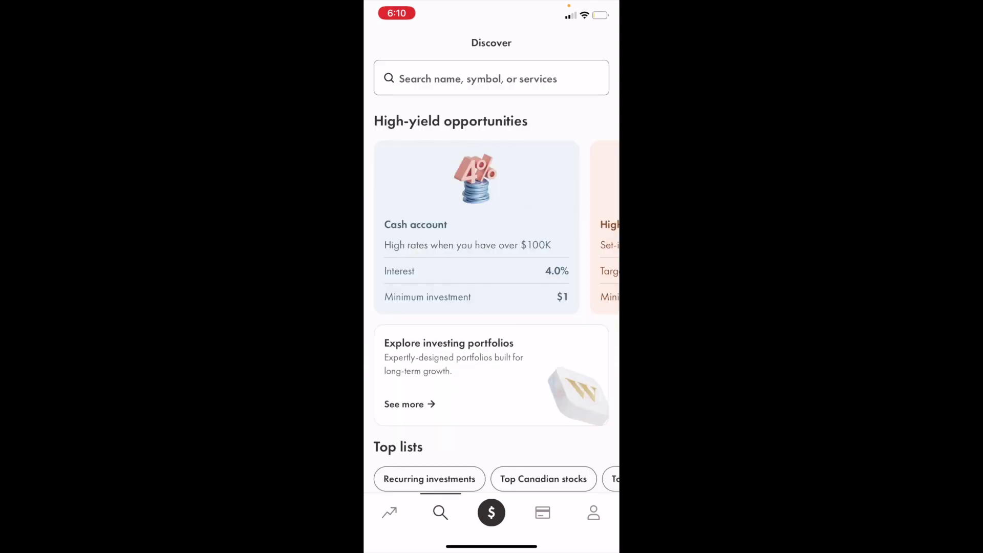
Step: Search for 'Goog', correcting typos, so Alphabet Inc (Class A) GOOGL appears in the results
left_click(492, 78)
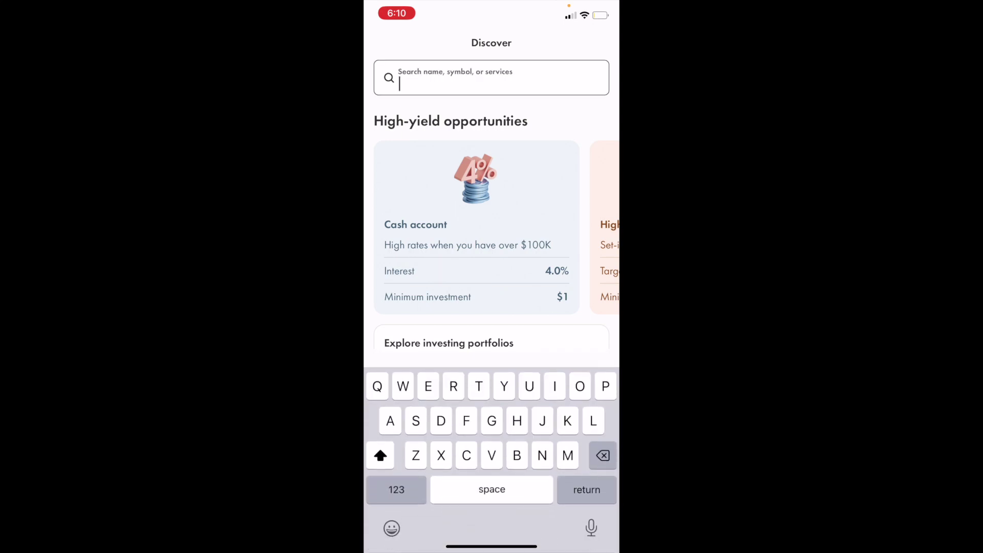
type("Gool")
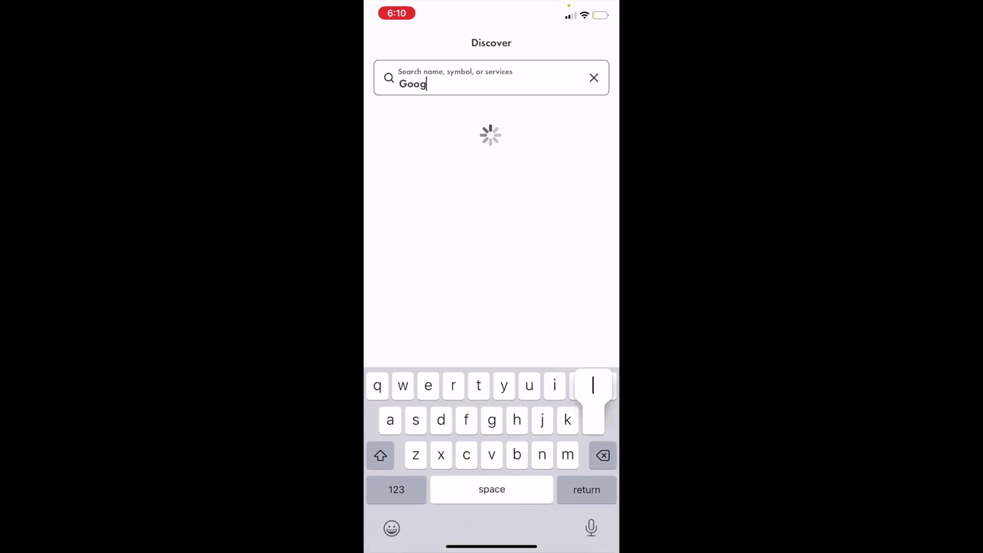
type("r")
key("BackSpace")
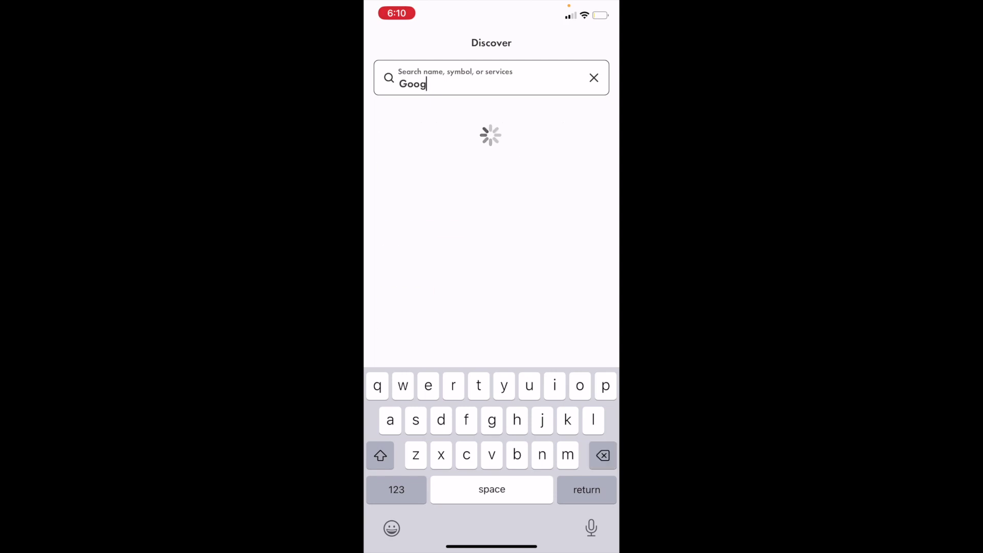
type("le")
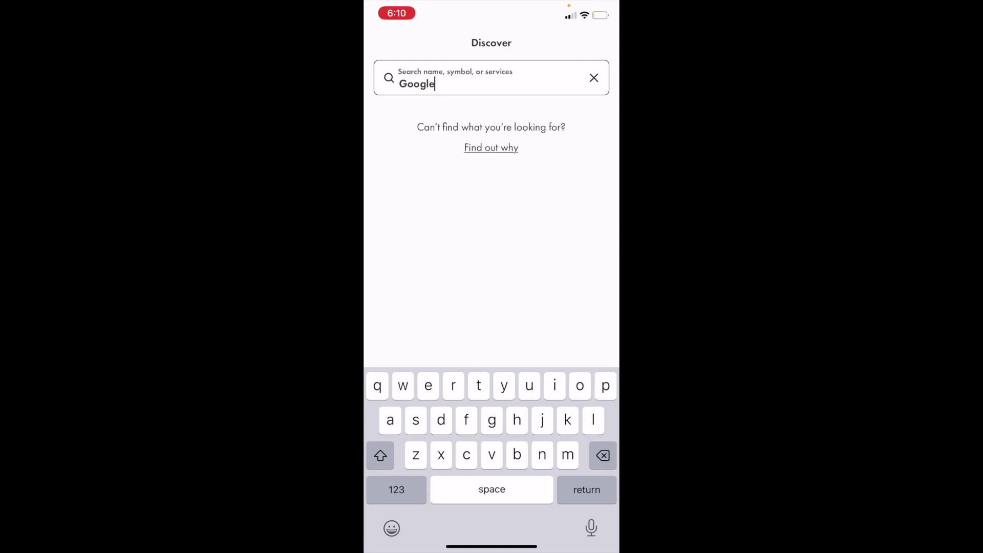
key("BackSpace")
key("BackSpace")
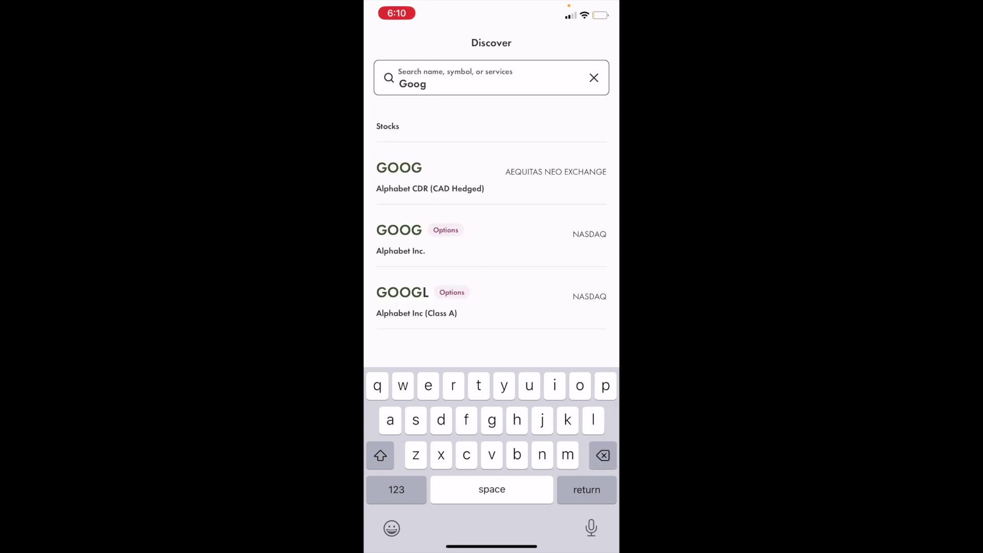
type("l")
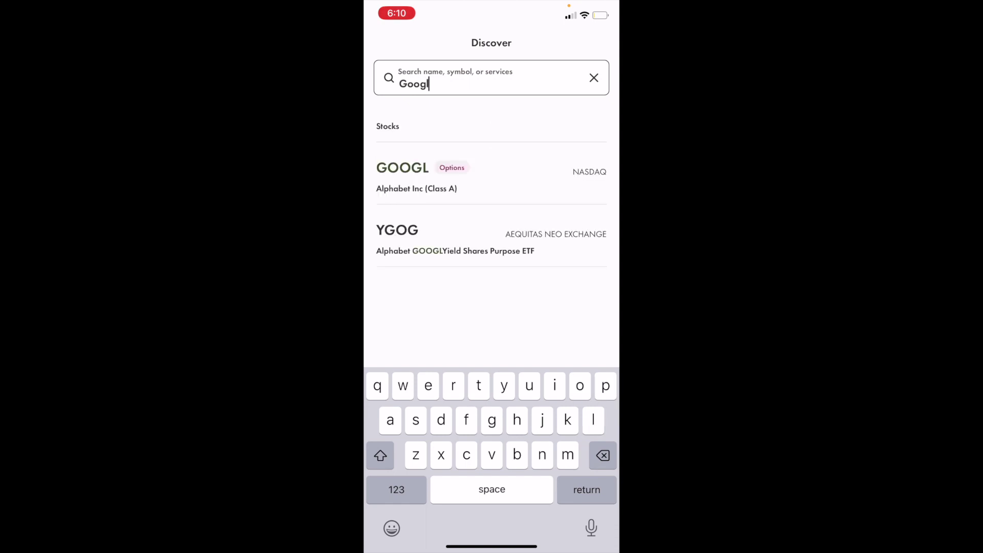
Step: Start a fractional buy of GOOGL from its stock page with $1 as the purchase amount
left_click(415, 177)
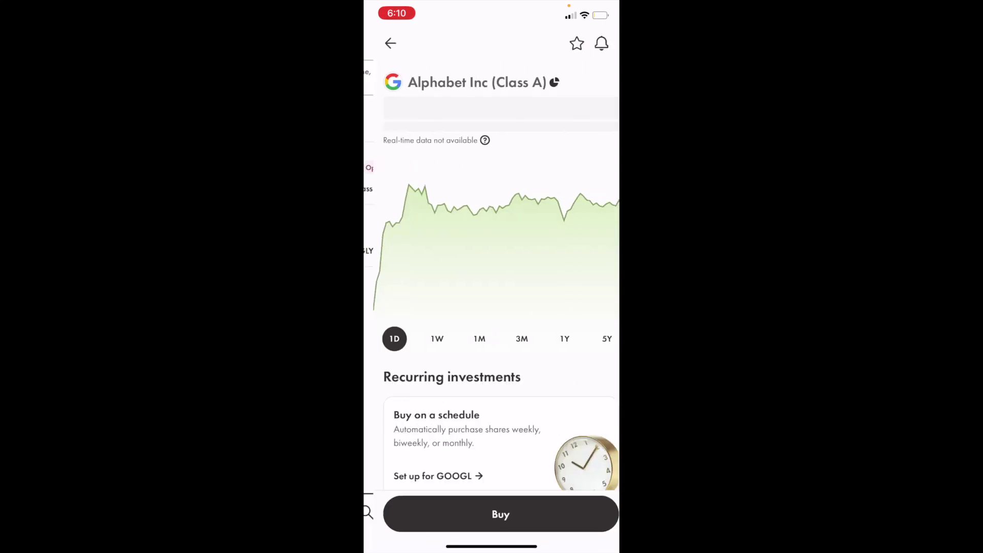
left_click(491, 514)
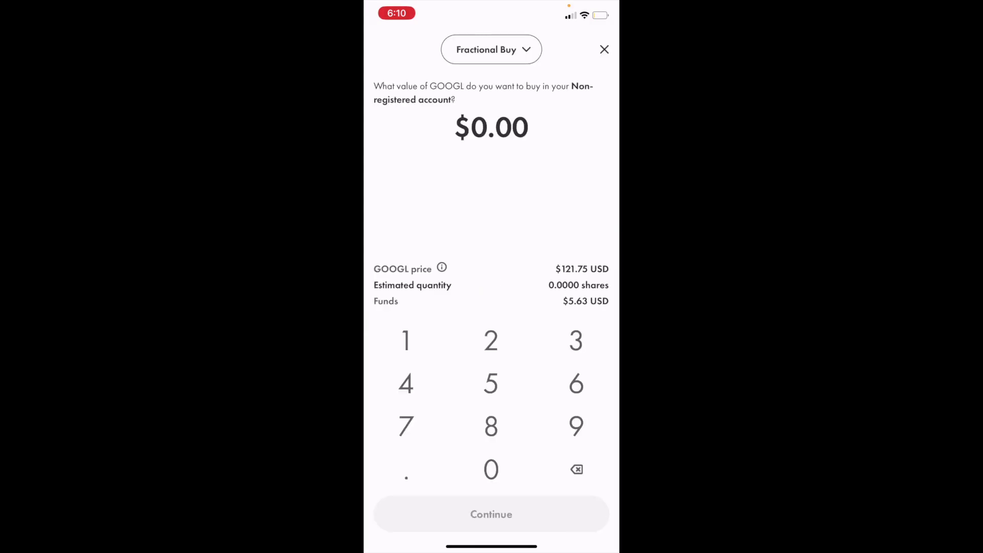
left_click(405, 340)
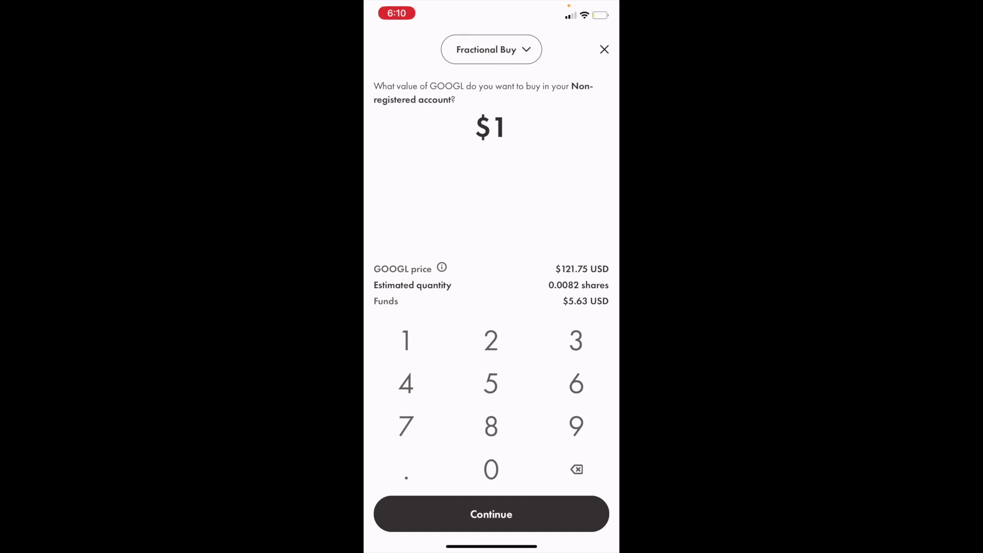
Step: Keep Fractional Buy as the order type and continue to the $1.00 USD GOOGL confirmation
left_click(490, 49)
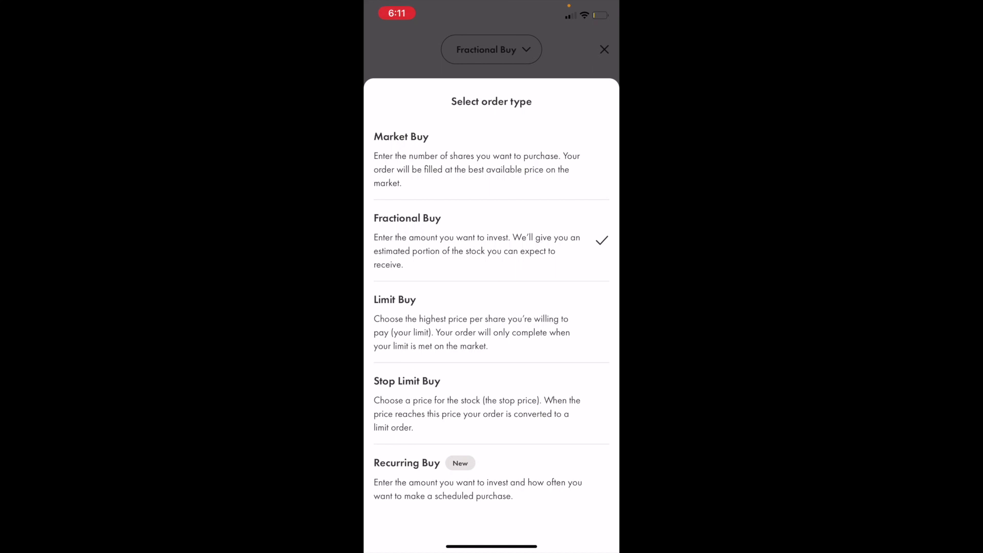
left_click(407, 238)
left_click(491, 514)
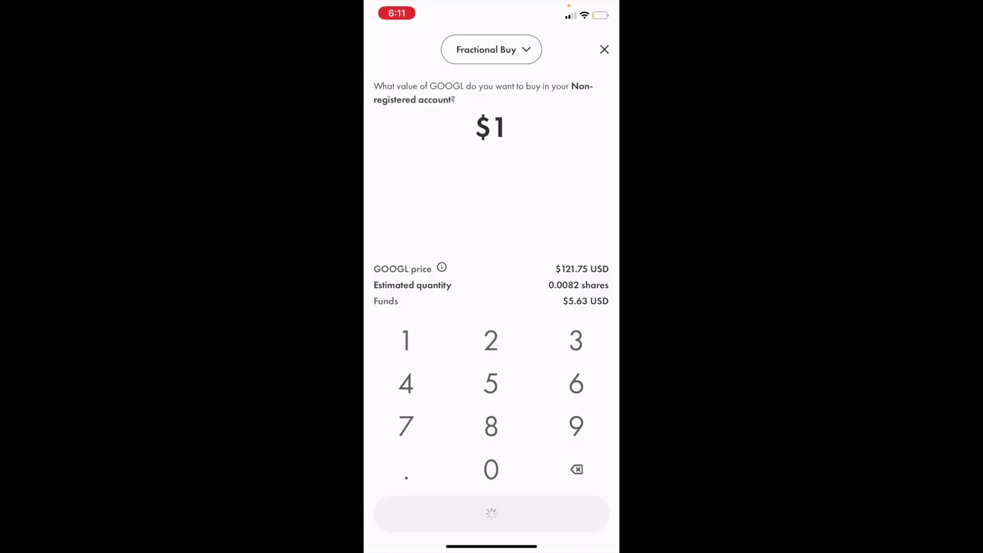